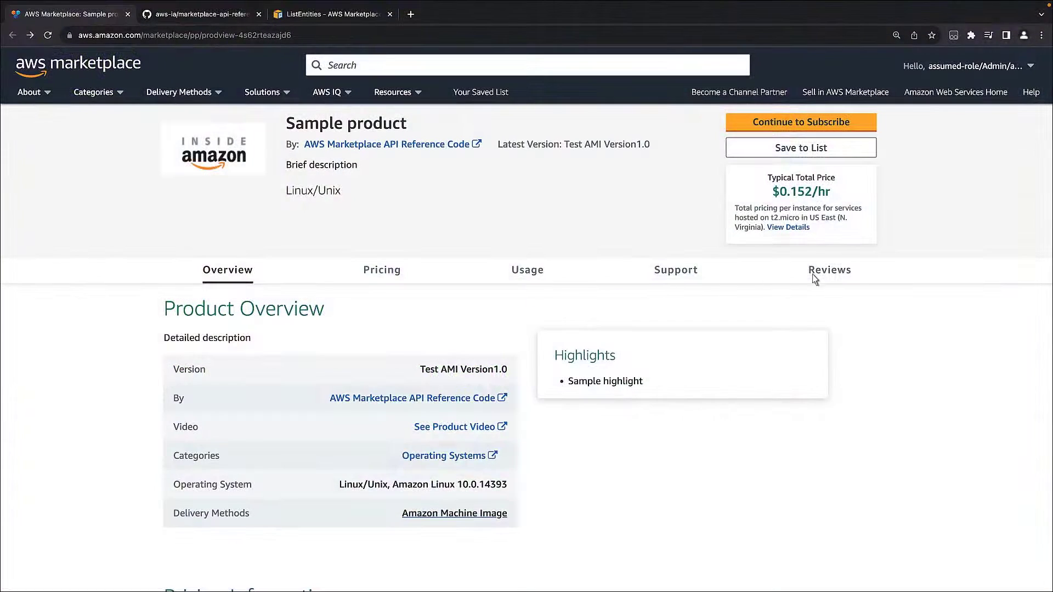
{"action": "scroll", "coordinate": [1045, 262], "scroll_direction": "down", "scroll_amount": 5}
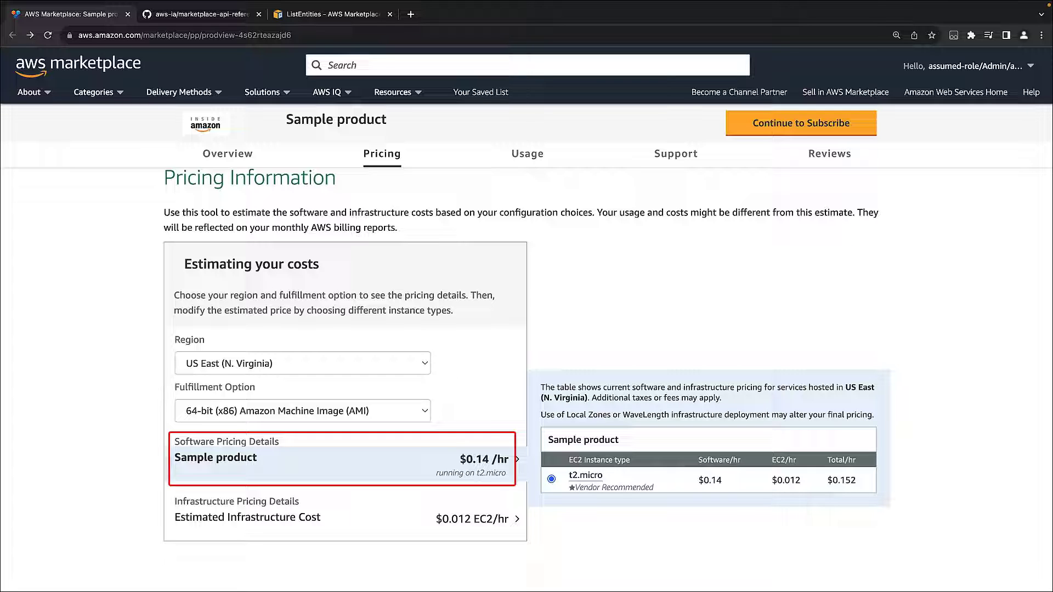
- Note the Sample product's $0.14/hr software price, then go to the Sell in AWS Marketplace page
{"action": "left_click", "coordinate": [846, 91]}
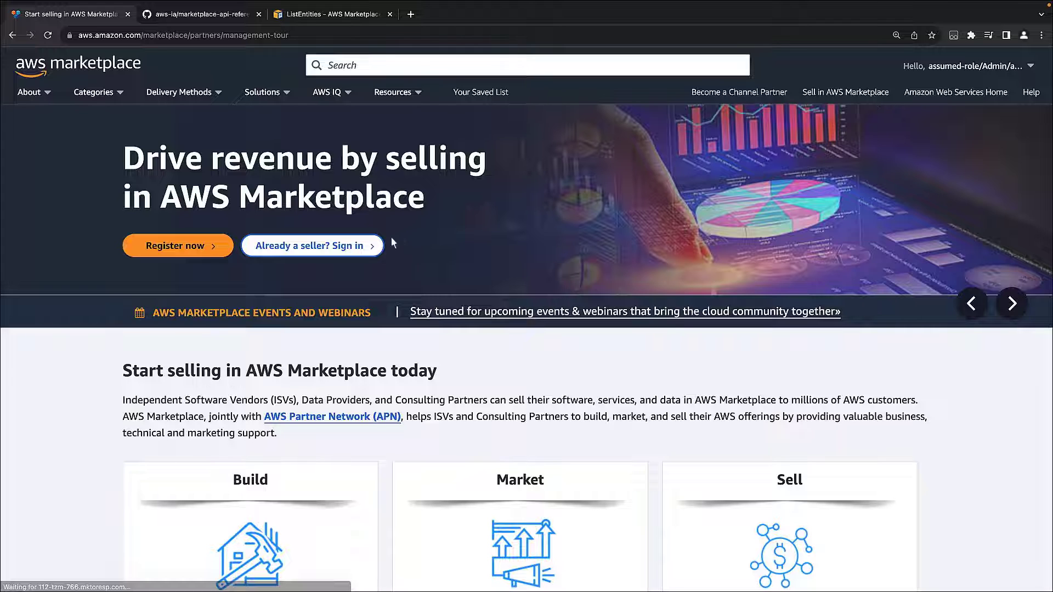
- Open the Sample server product's overview in the Management Portal, then view the ListEntities docs
{"action": "left_click", "coordinate": [362, 245]}
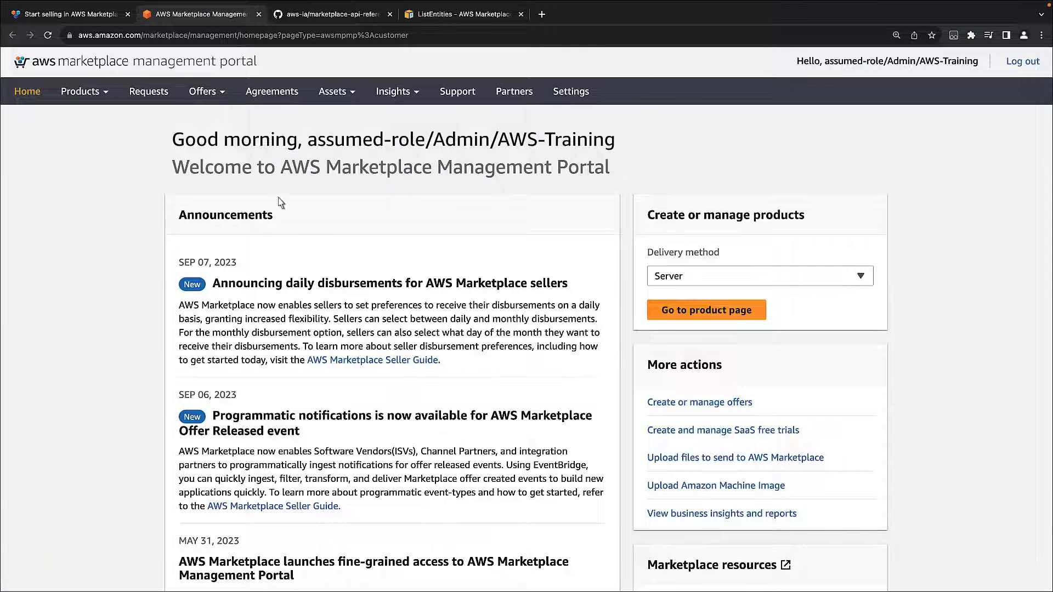
{"action": "left_click", "coordinate": [82, 92]}
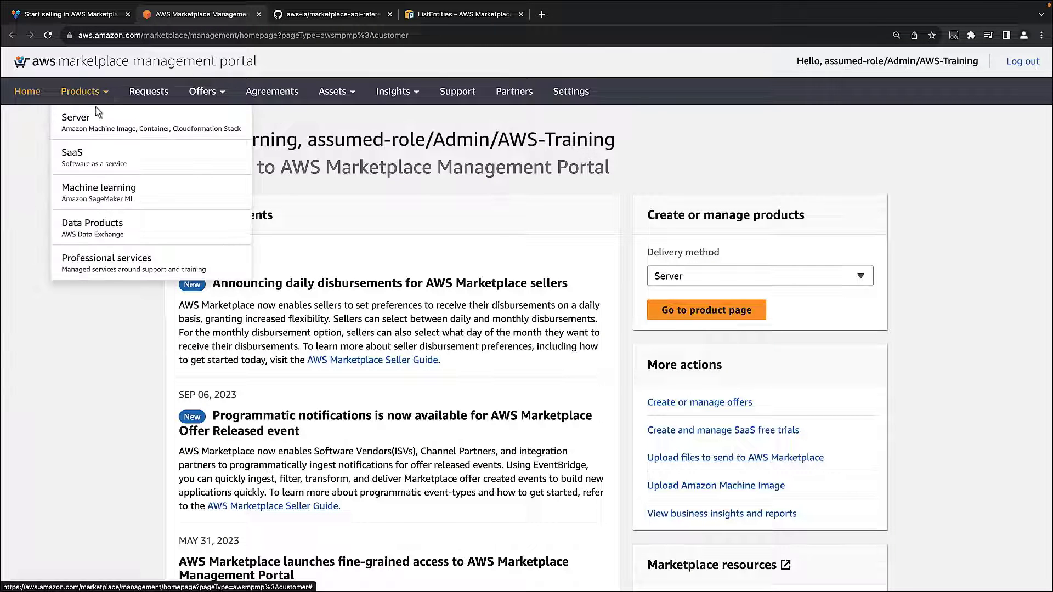
{"action": "left_click", "coordinate": [83, 122]}
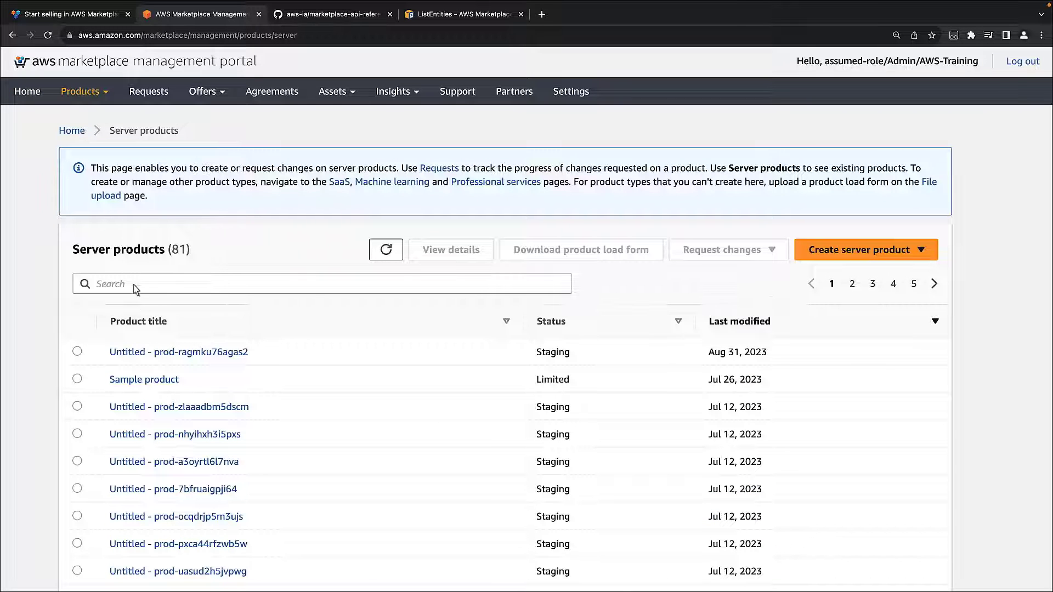
{"action": "left_click", "coordinate": [144, 379]}
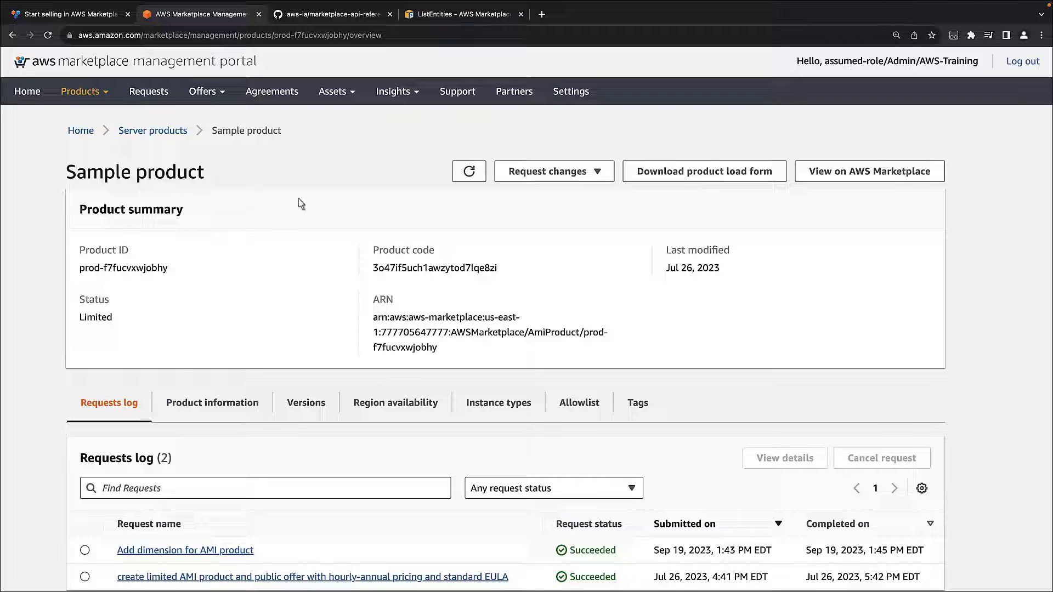
{"action": "left_click", "coordinate": [453, 15]}
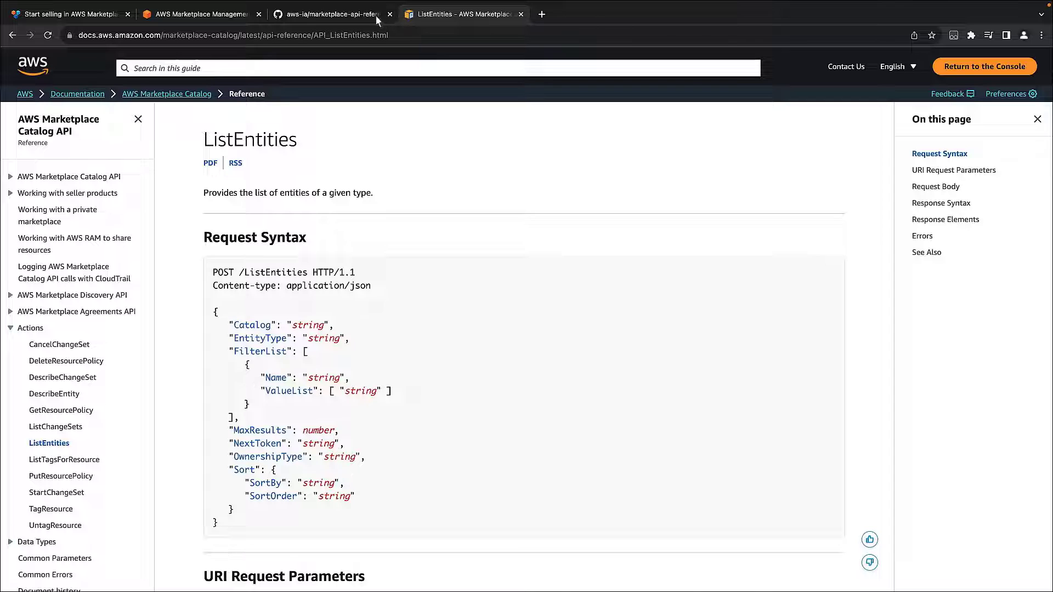
- View the aws-ia/marketplace-api-reference-code GitHub repository
{"action": "left_click", "coordinate": [346, 15]}
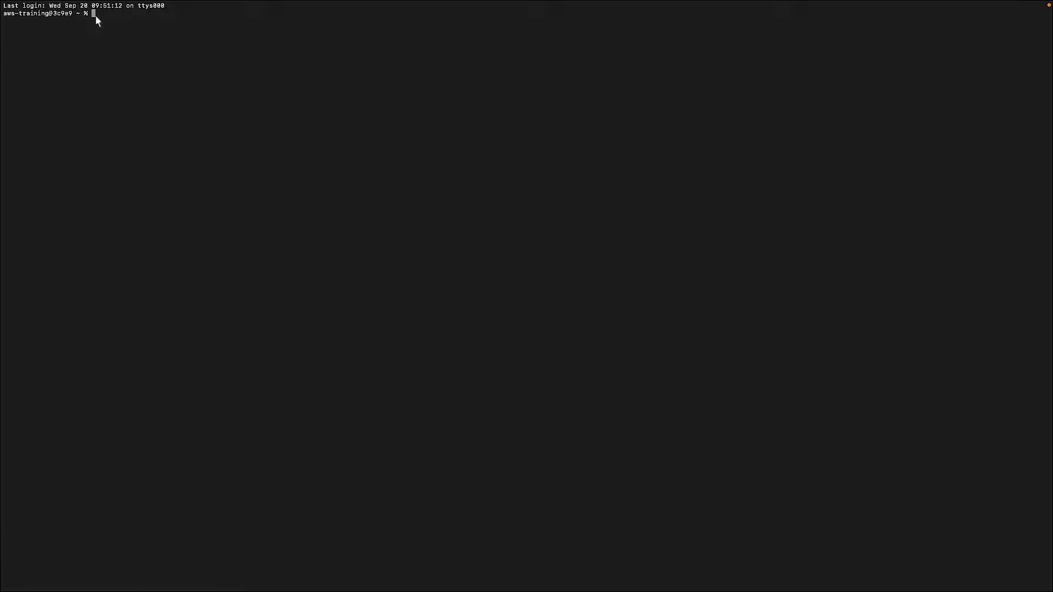
{"action": "type", "text": "aws --version"}
- Check the AWS CLI version and enter Desktop/marketplace-api-reference-code-main
{"action": "key", "text": "Return"}
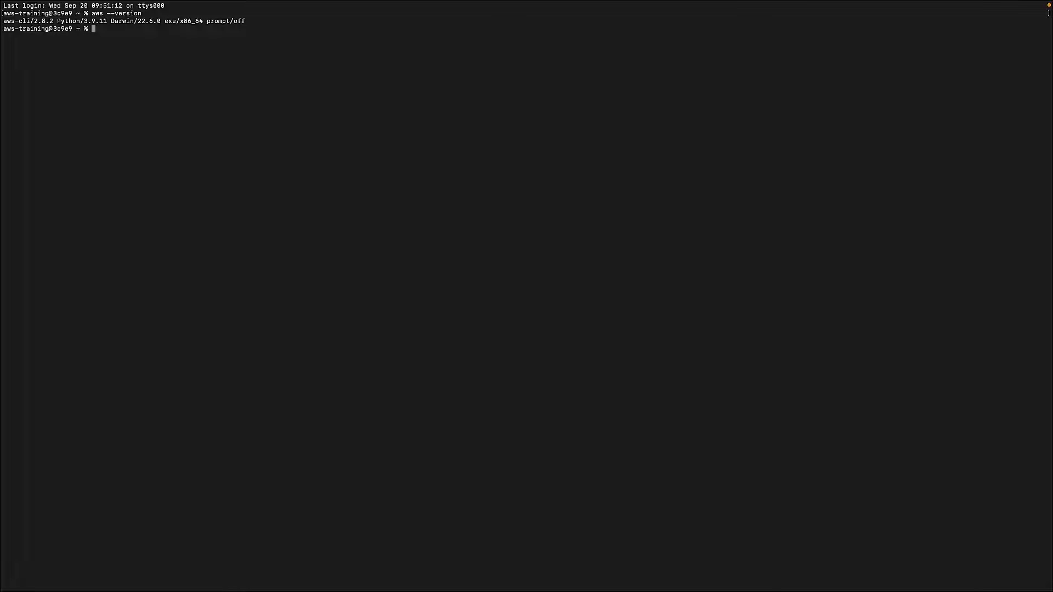
{"action": "type", "text": "cd Desktop"}
{"action": "key", "text": "Return"}
{"action": "type", "text": "cd marketpl"}
{"action": "key", "text": "Tab"}
{"action": "key", "text": "Return"}
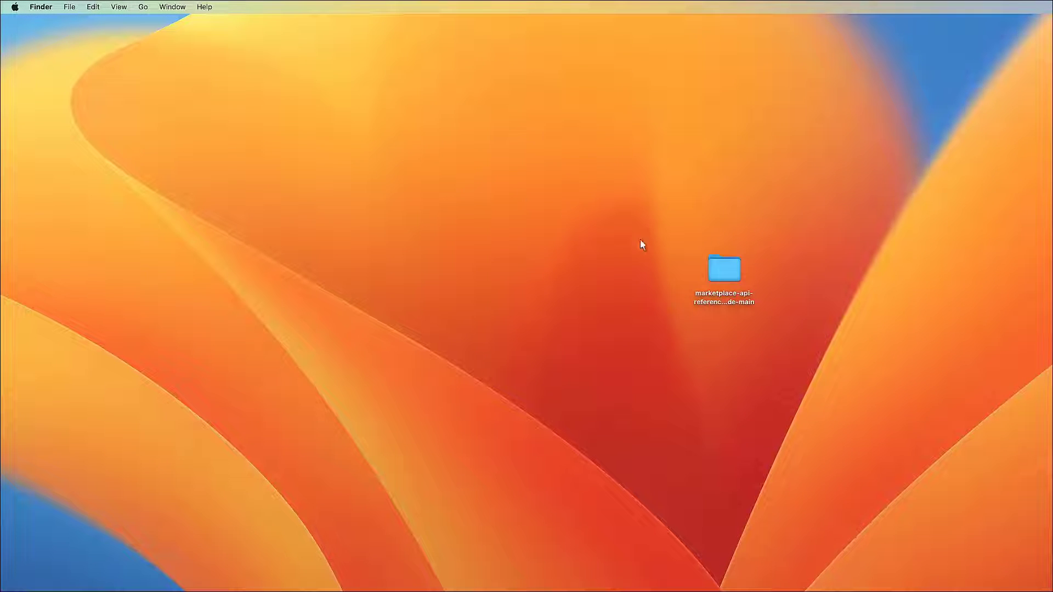
{"action": "double_click", "coordinate": [725, 270]}
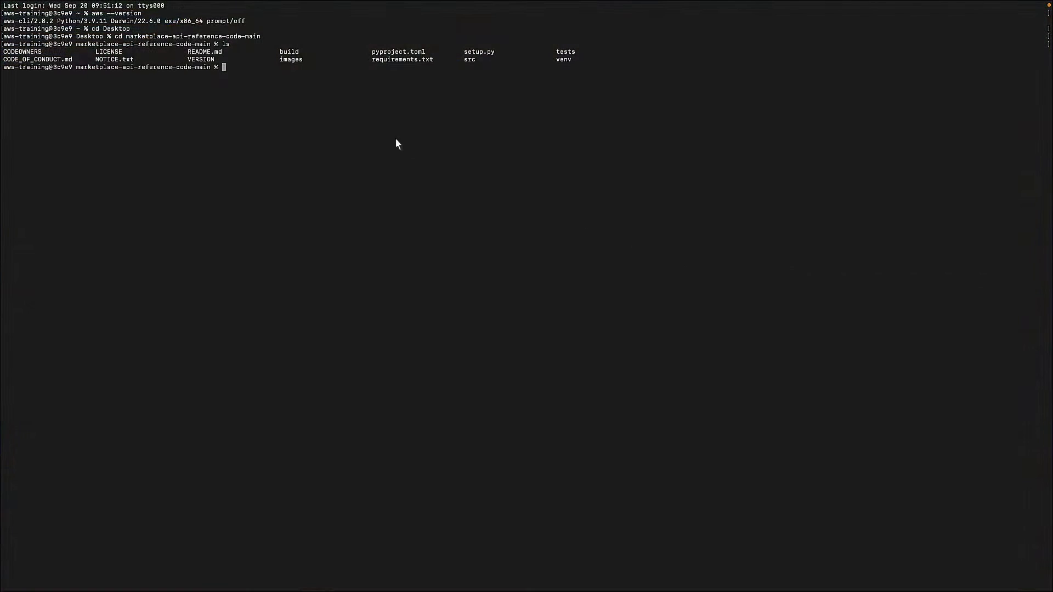
{"action": "type", "text": "python3 -m venv venv"}
- Create and activate a 'venv' virtual environment, then pip install the project
{"action": "key", "text": "Return"}
{"action": "type", "text": "source ./venv/bin/activate"}
{"action": "key", "text": "Return"}
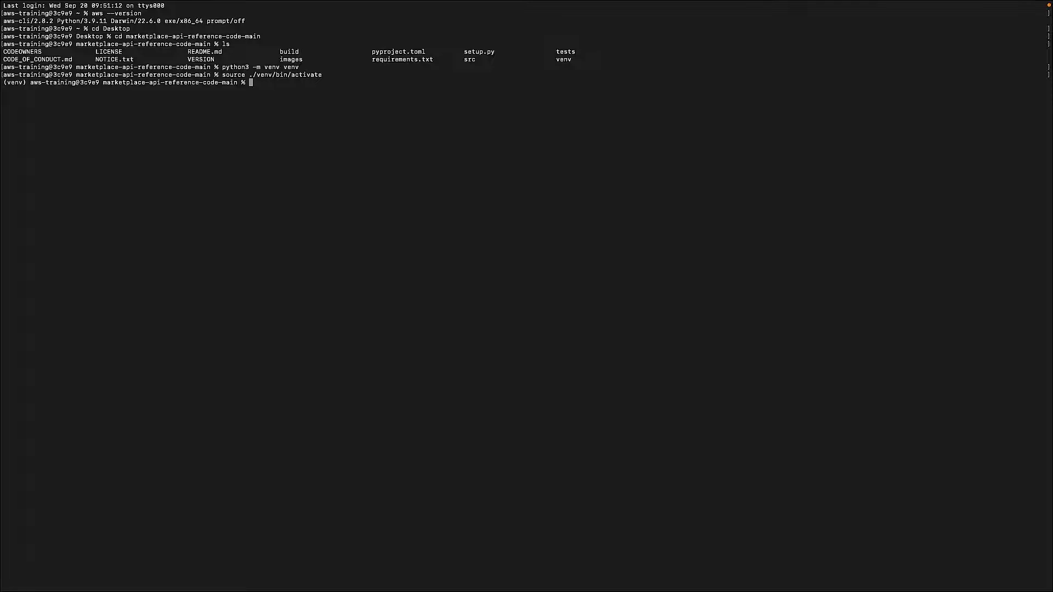
{"action": "type", "text": "pip install ."}
{"action": "key", "text": "Return"}
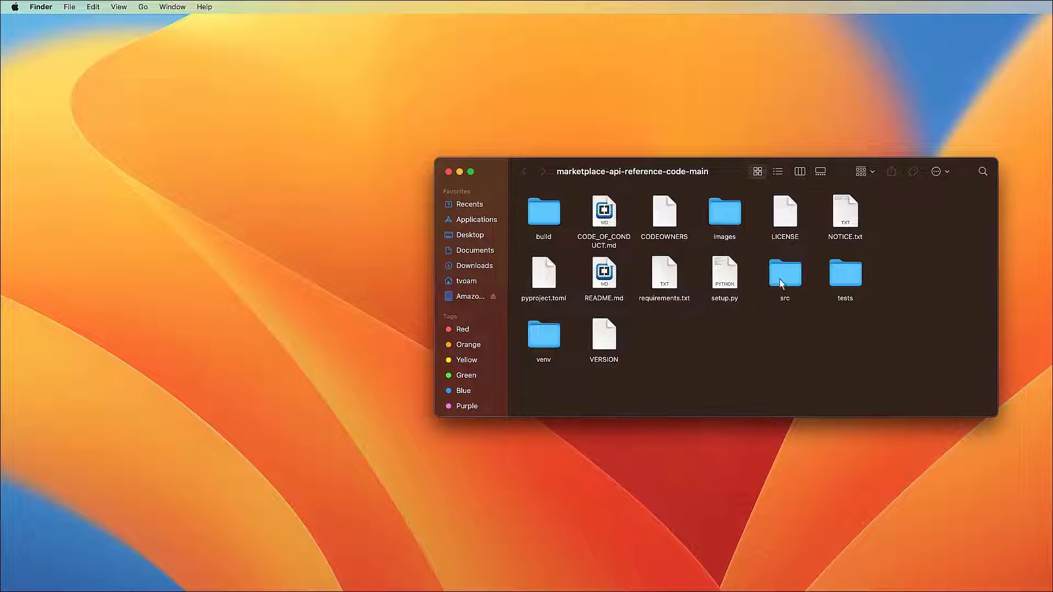
- Open changeset.json from src/catalog_api/products/ami/add_dimension_to_ami_product_and_set_price
{"action": "double_click", "coordinate": [782, 279]}
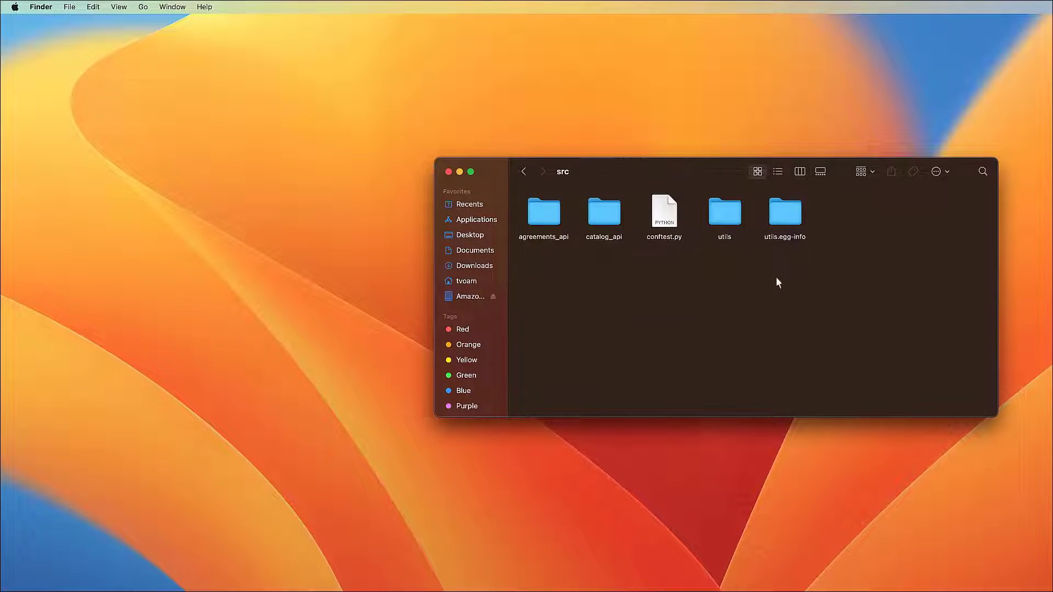
{"action": "double_click", "coordinate": [609, 216]}
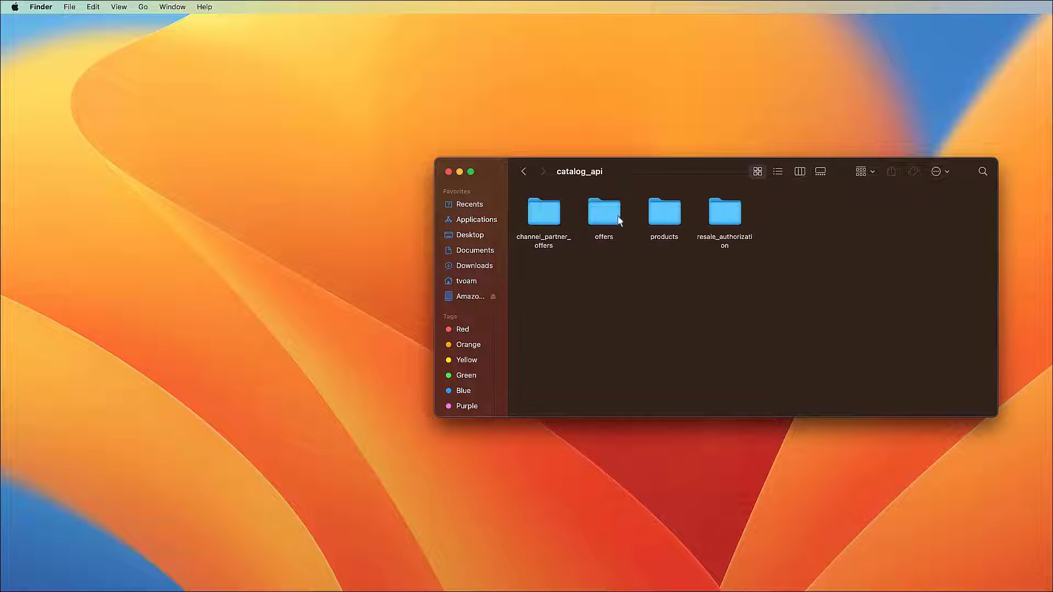
{"action": "double_click", "coordinate": [663, 216]}
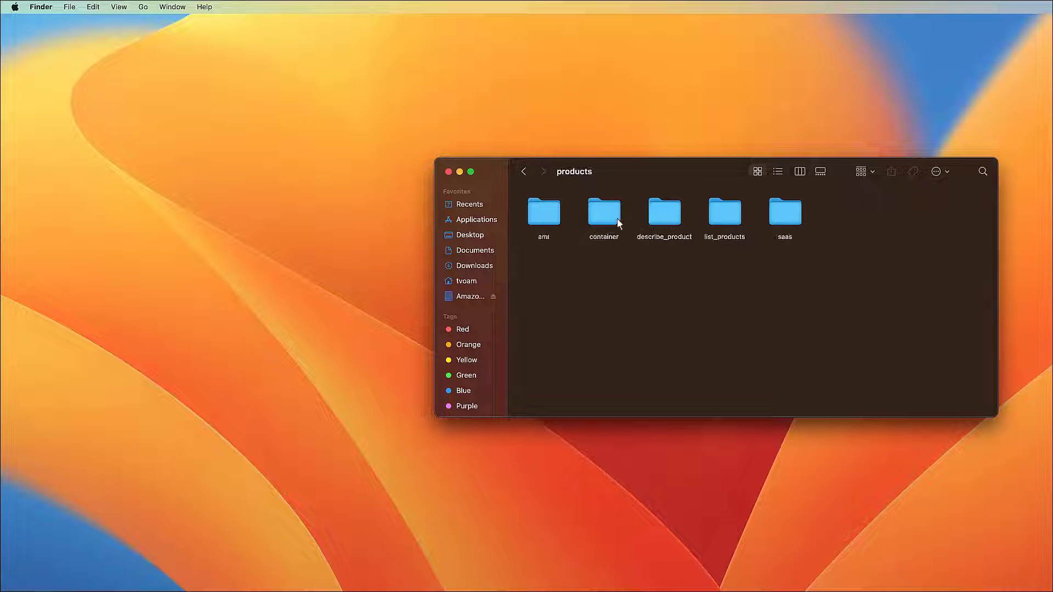
{"action": "double_click", "coordinate": [544, 222]}
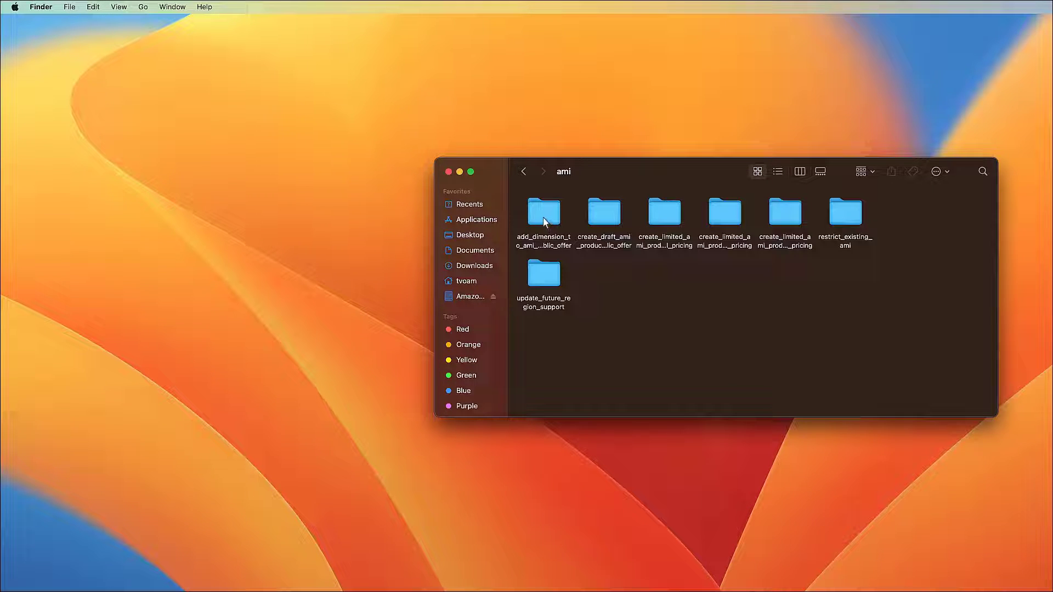
{"action": "double_click", "coordinate": [543, 215]}
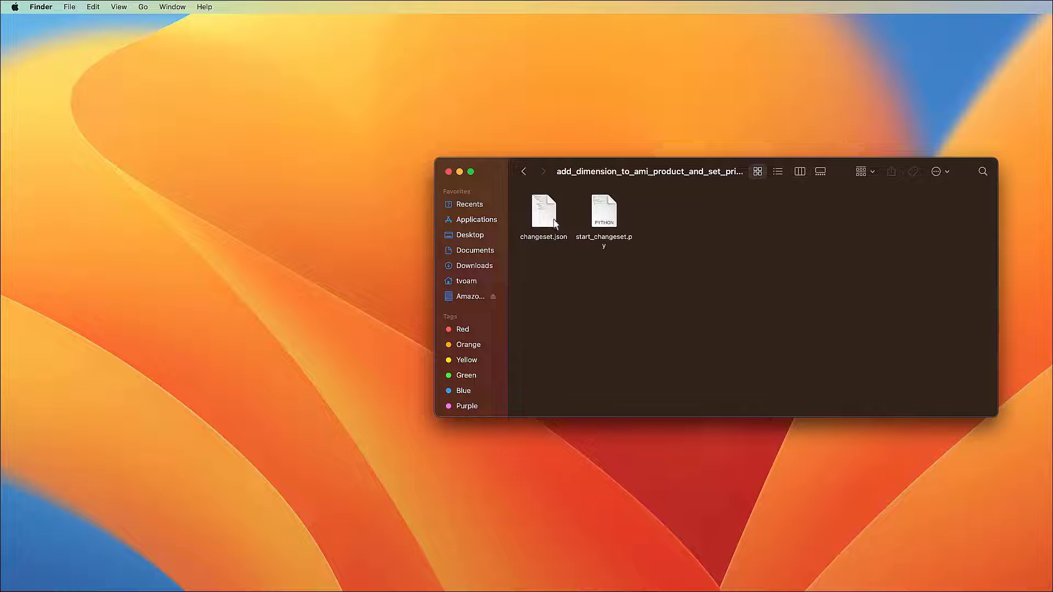
{"action": "double_click", "coordinate": [544, 223]}
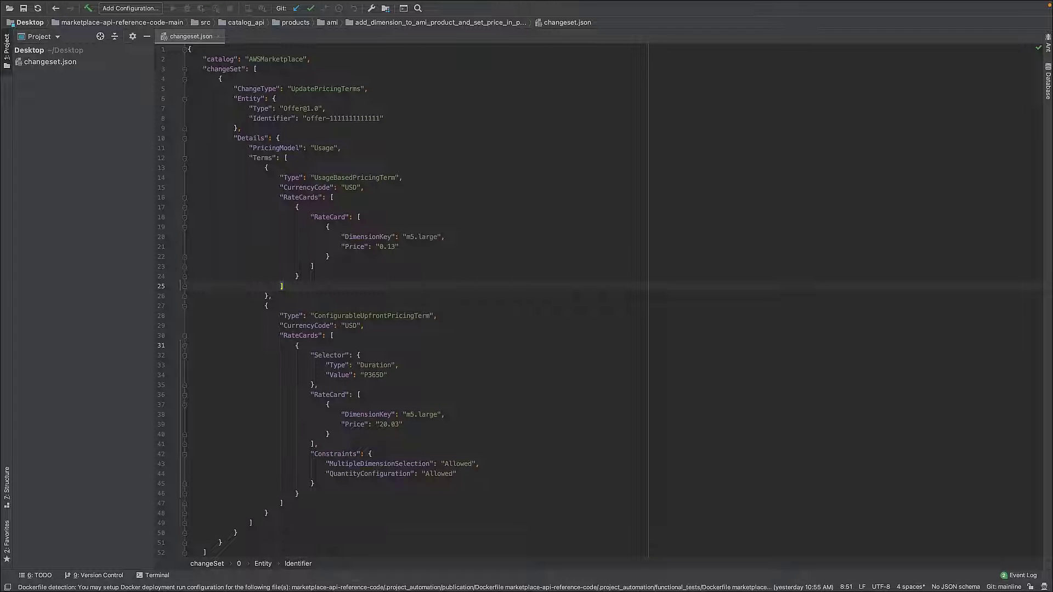
- Replace the placeholder offer ID on line 8 with offer-wzn7ap3pc6yso
{"action": "double_click", "coordinate": [346, 119]}
{"action": "type", "text": "offer-wzn7ap3pc6yso"}
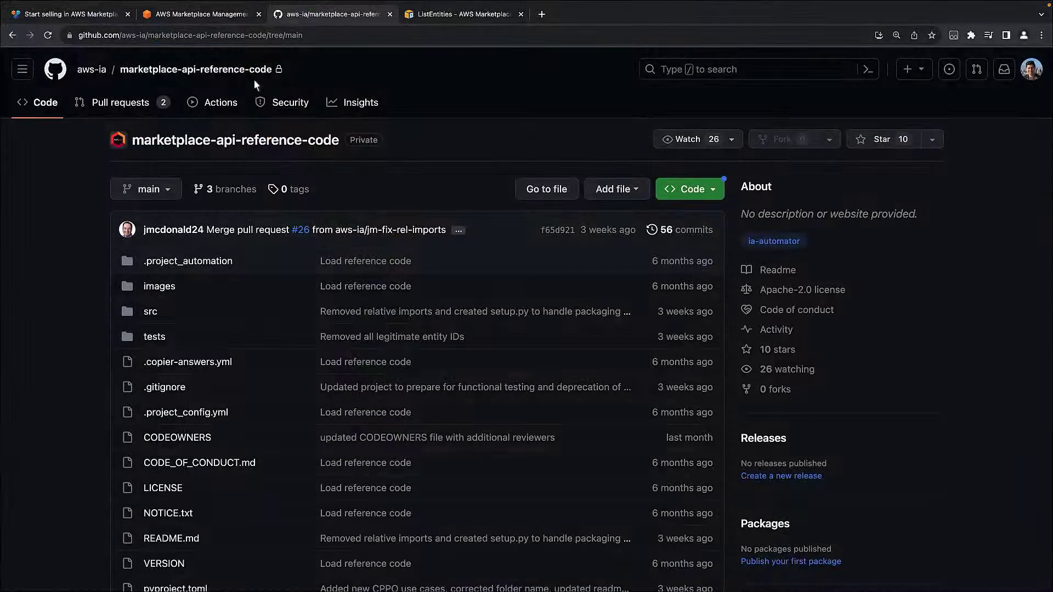
- Go back from Start selling in AWS Marketplace to the Sample product's pricing page
{"action": "left_click", "coordinate": [106, 15]}
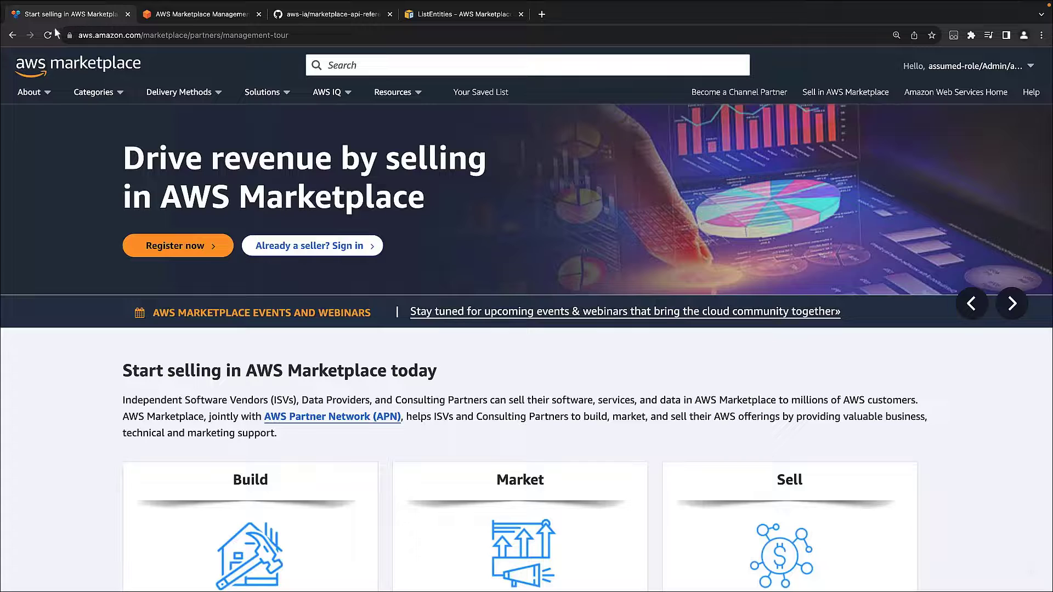
{"action": "left_click", "coordinate": [14, 35]}
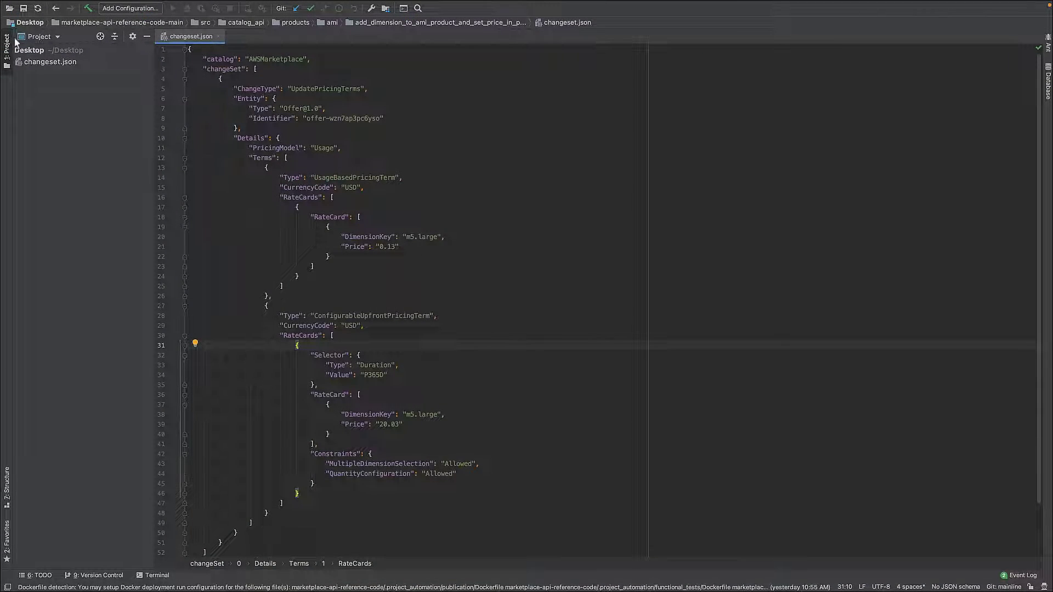
- Delete the ConfigurableUpfrontPricingTerm block, change m5.large to t2.micro, and set Price 0.12
{"action": "left_click_drag", "start_coordinate": [269, 513], "coordinate": [271, 296]}
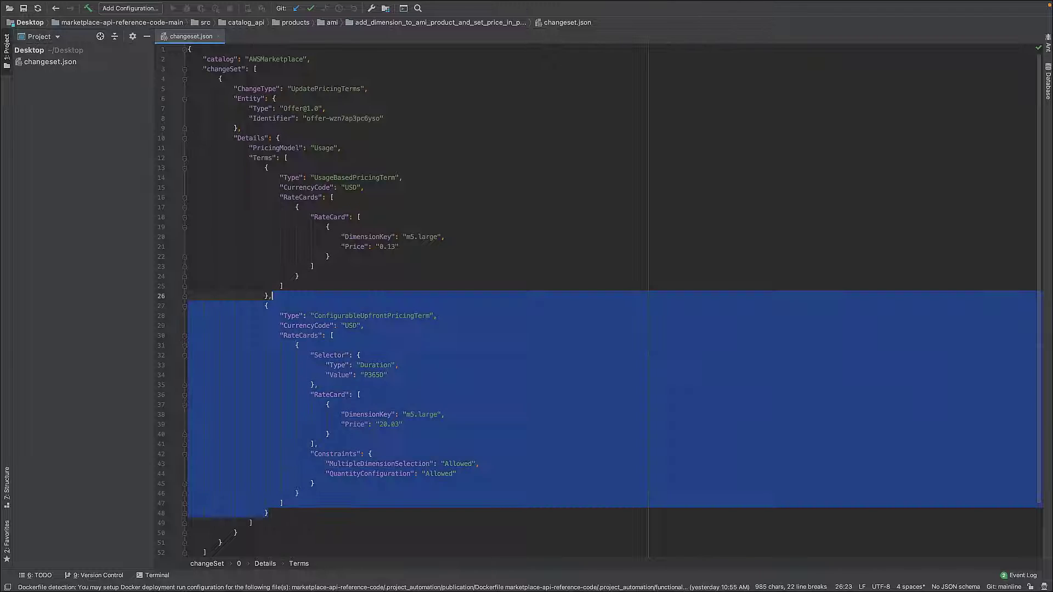
{"action": "key", "text": "Delete"}
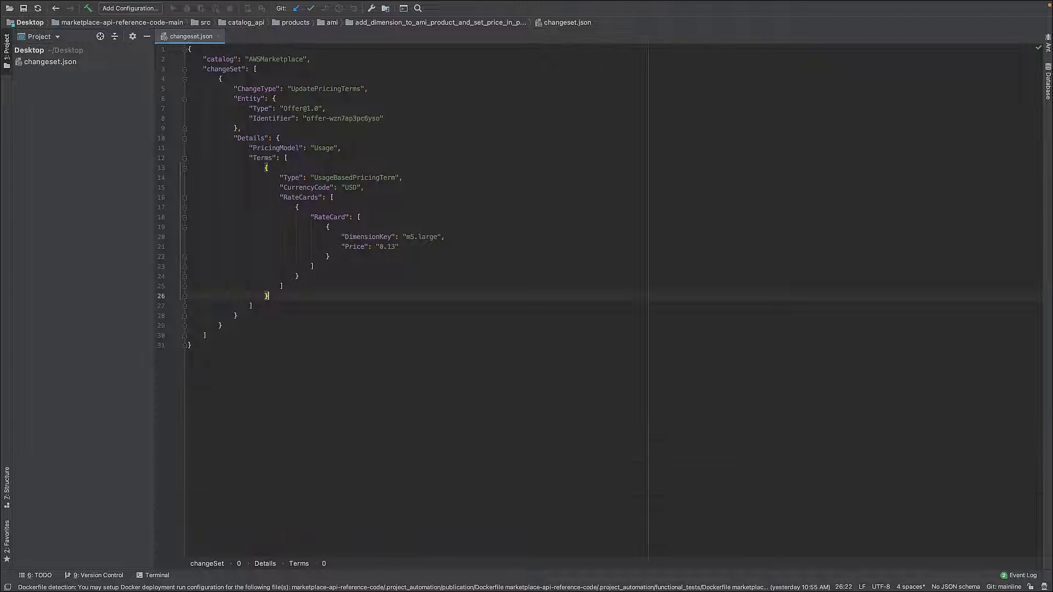
{"action": "double_click", "coordinate": [437, 239]}
{"action": "type", "text": "t2.micro"}
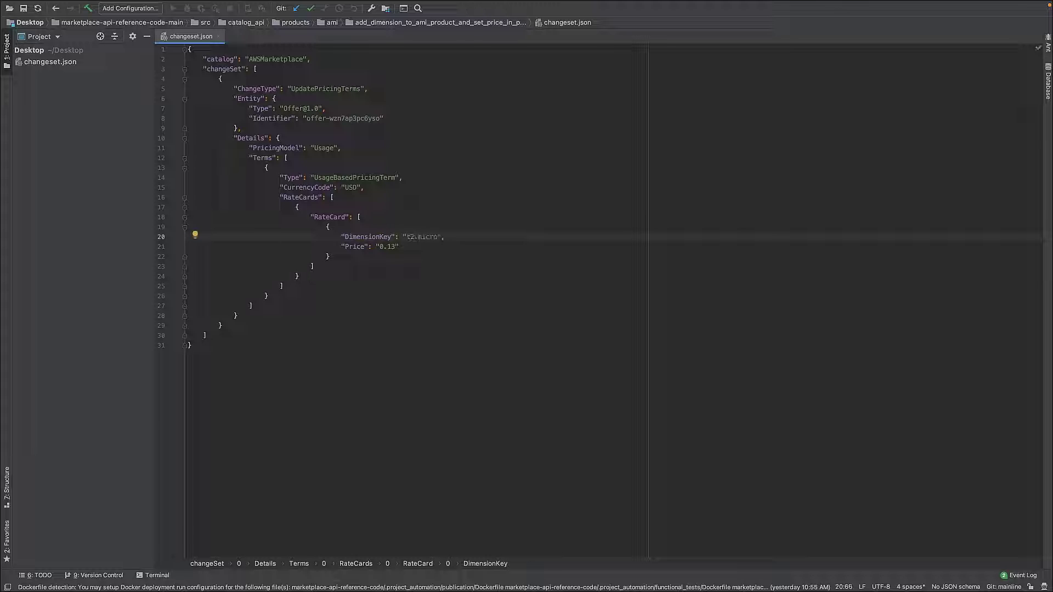
{"action": "key", "text": "Down"}
{"action": "key", "text": "BackSpace"}
{"action": "type", "text": "2"}
{"action": "left_click", "coordinate": [284, 285]}
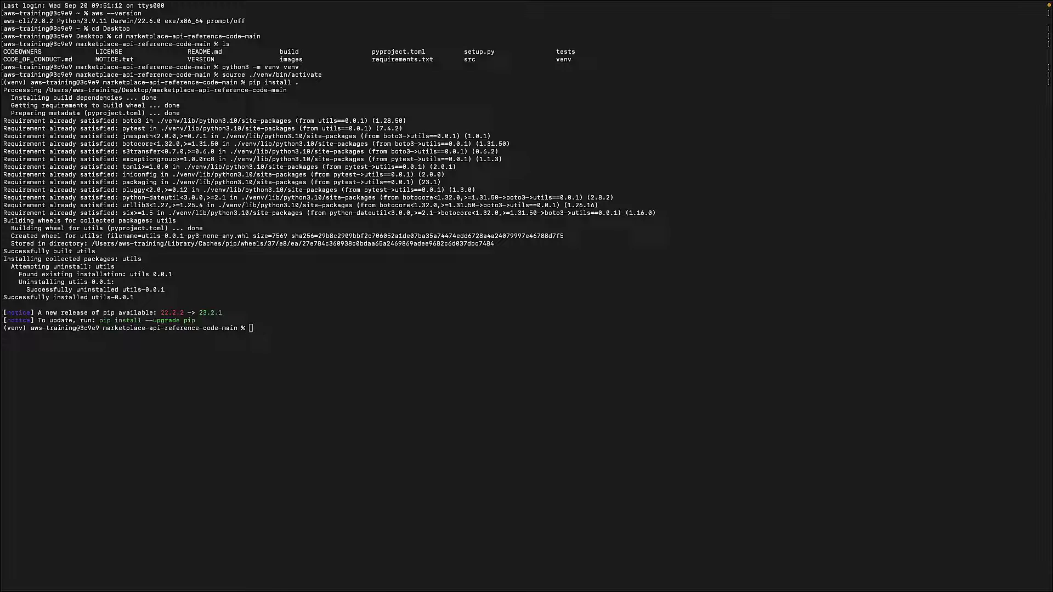
- Export the AWS credentials and run start_changeset.py from the add_dimension_to_ami_product folder
{"action": "key", "text": "super+v"}
{"action": "key", "text": "Return"}
{"action": "type", "text": "ls"}
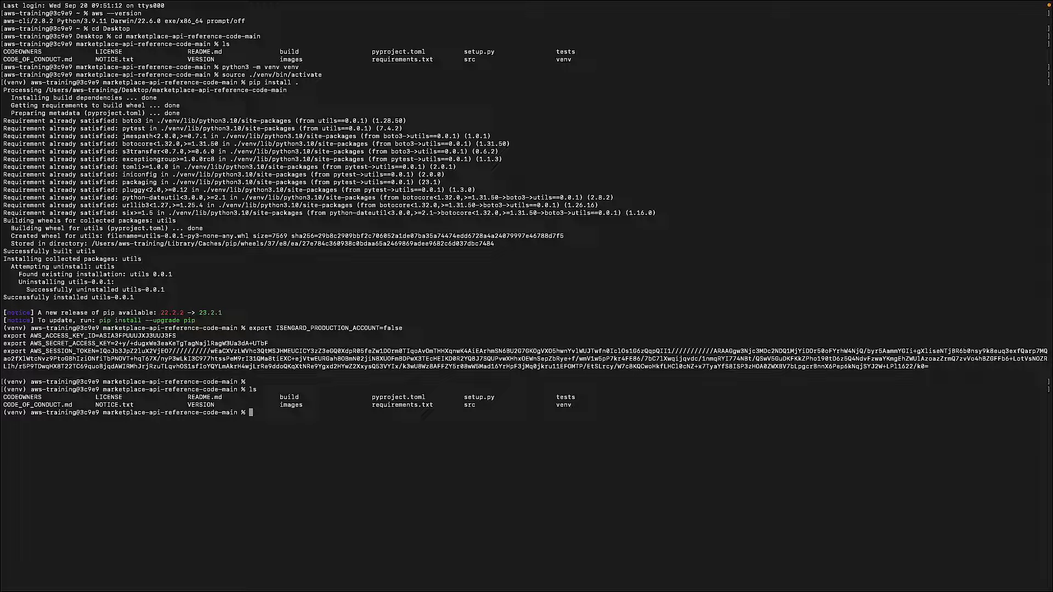
{"action": "type", "text": "cd src/catalog_api/products/ami/add_dimension_to_ami_product_and_set_price_in_public_offer/"}
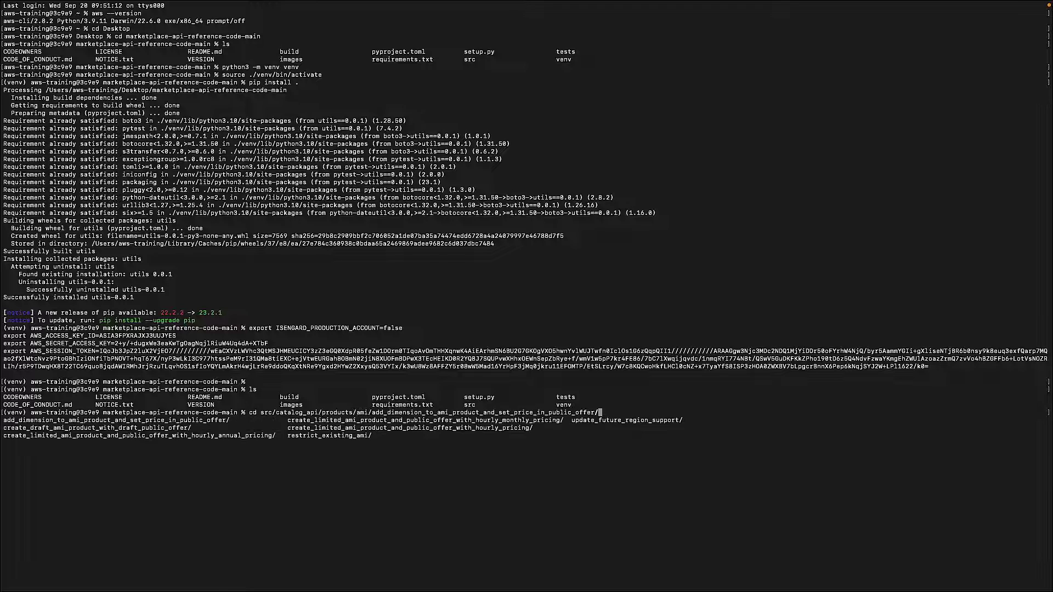
{"action": "key", "text": "Return"}
{"action": "type", "text": "ls"}
{"action": "key", "text": "Return"}
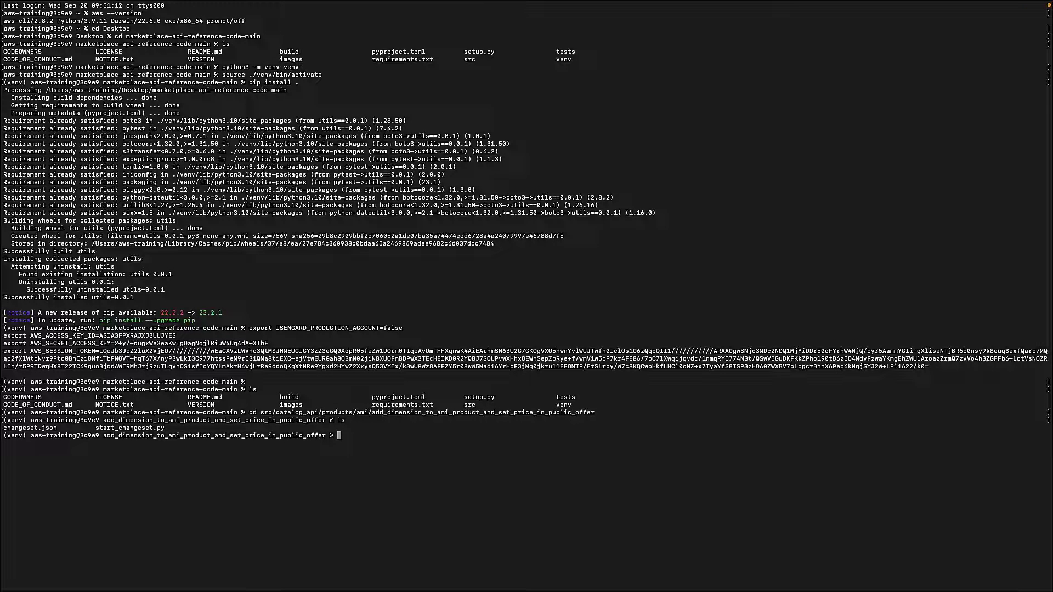
{"action": "type", "text": "python3 start_"}
{"action": "key", "text": "Tab"}
{"action": "key", "text": "Return"}
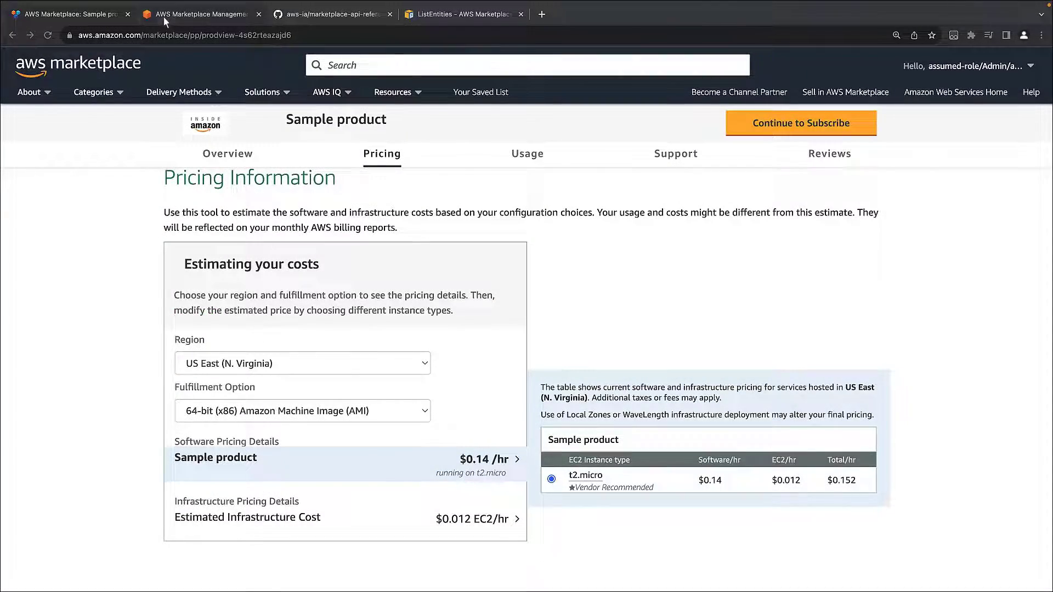
- Refresh the Sample product's Requests log until 'Add dimension for AMI product' shows Succeeded
{"action": "left_click", "coordinate": [201, 14]}
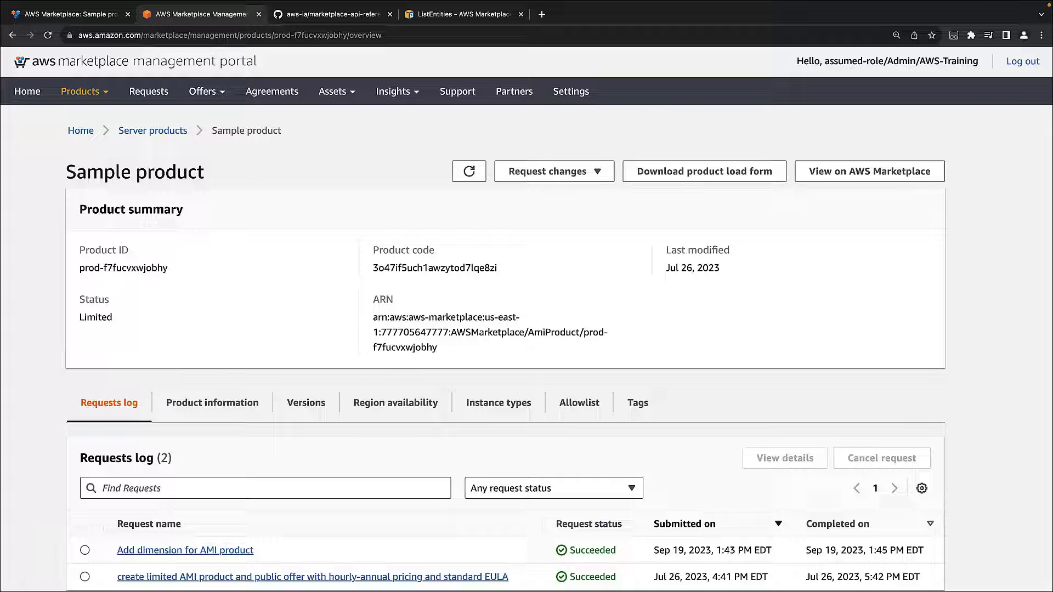
{"action": "left_click", "coordinate": [469, 171]}
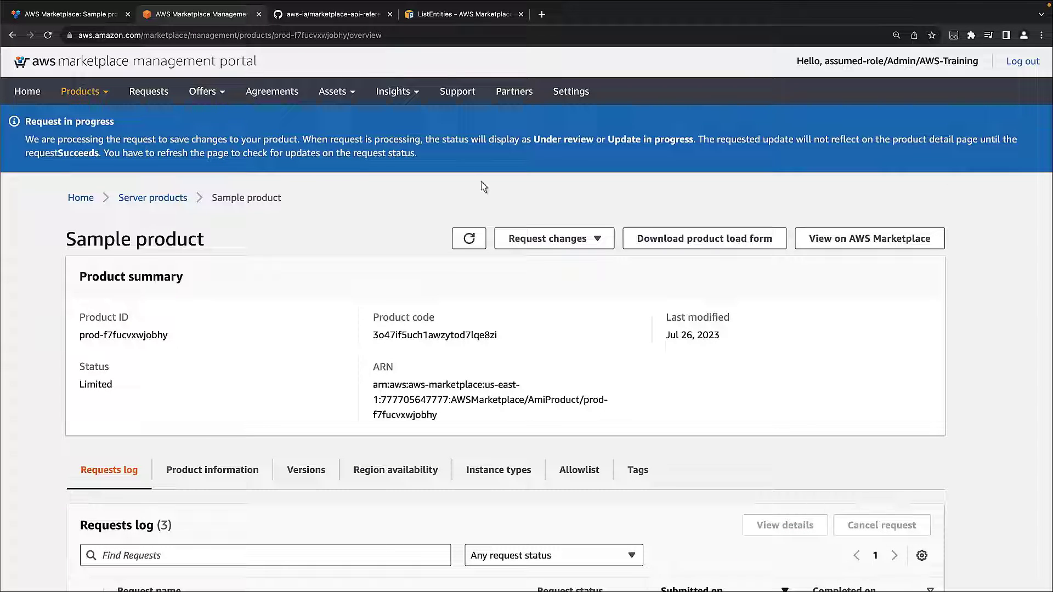
{"action": "scroll", "coordinate": [973, 530], "scroll_direction": "down", "scroll_amount": 3}
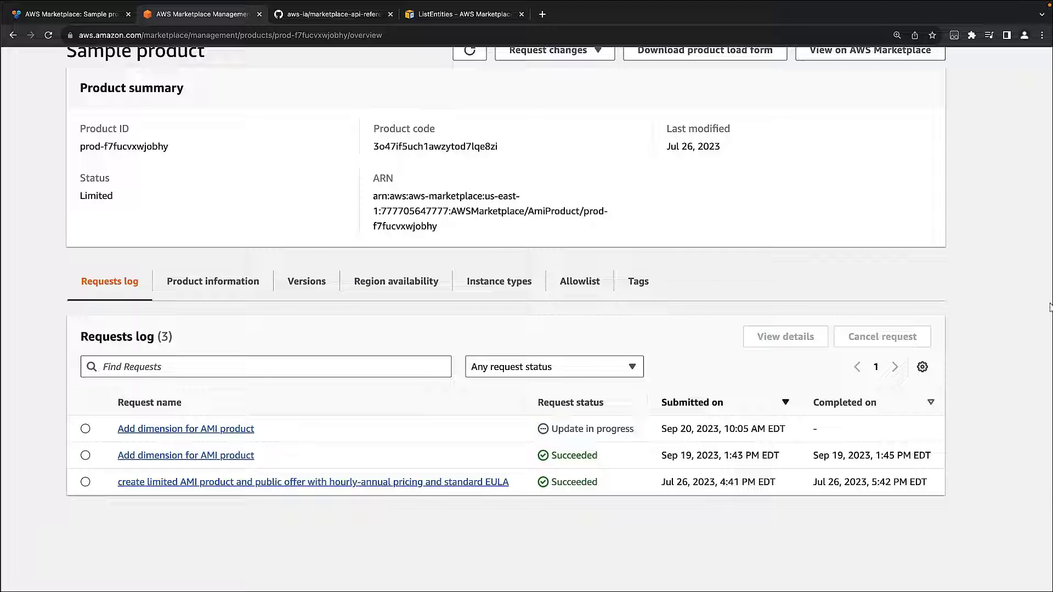
{"action": "scroll", "coordinate": [527, 296], "scroll_direction": "up", "scroll_amount": 3}
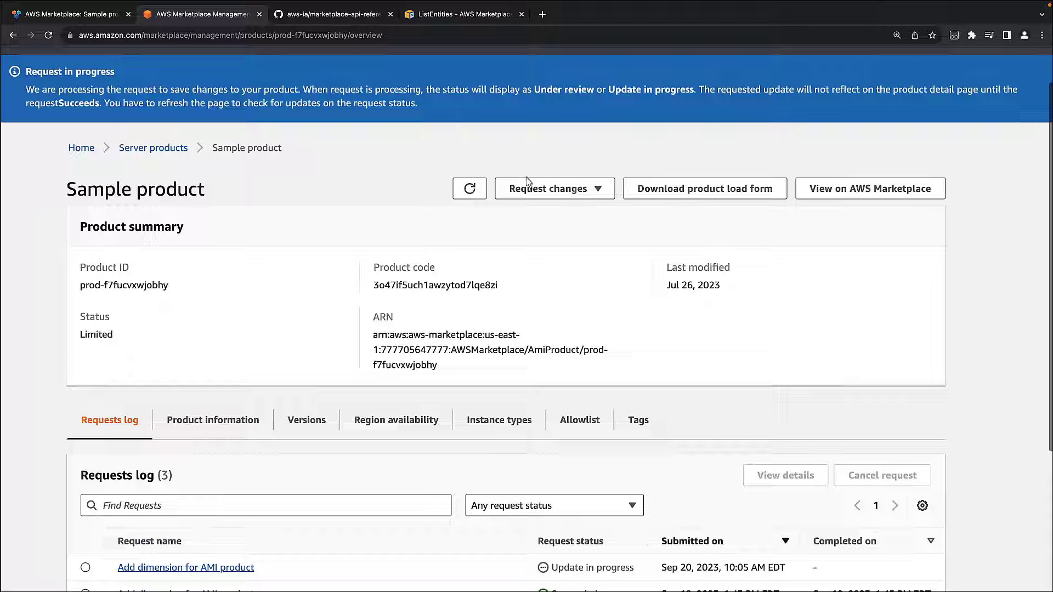
{"action": "left_click", "coordinate": [470, 189]}
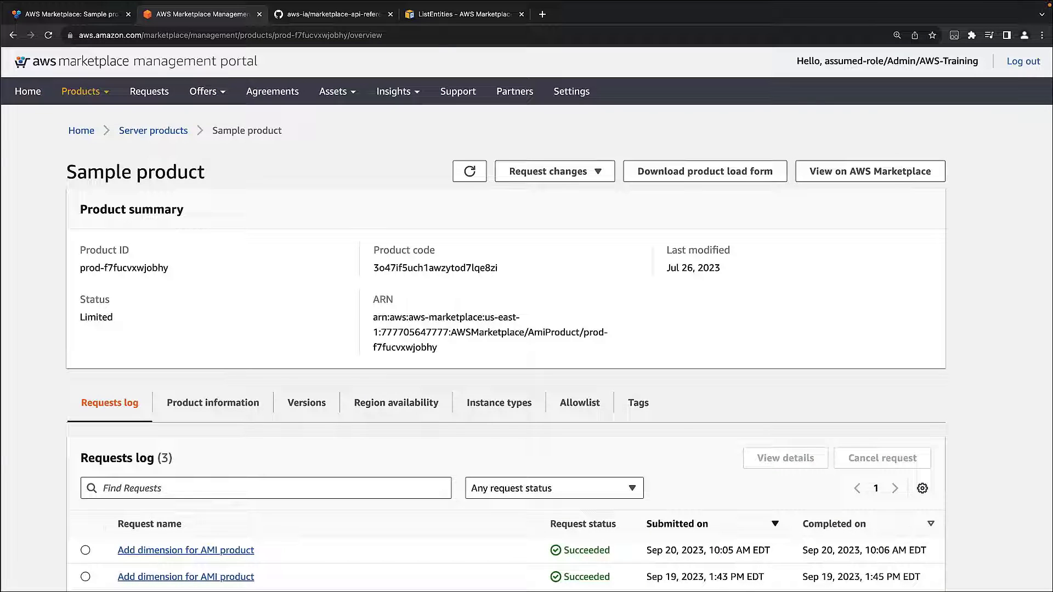
{"action": "scroll", "coordinate": [1050, 535], "scroll_direction": "down", "scroll_amount": 3}
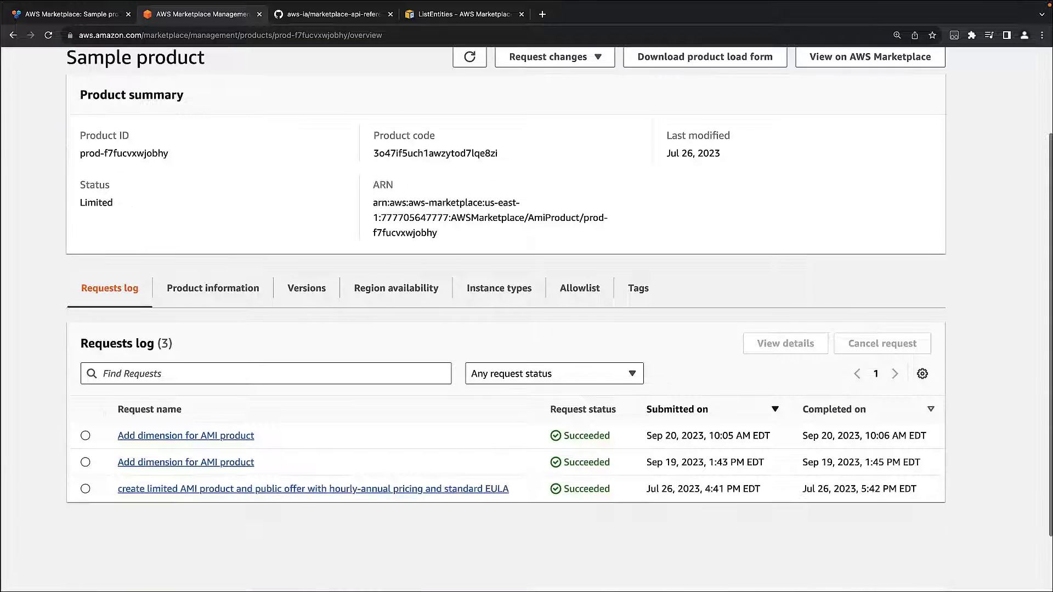
- Check the newest 'Add dimension for AMI product' request shows t2.micro at 0.12/hr, then return to the pricing page
{"action": "left_click", "coordinate": [239, 435]}
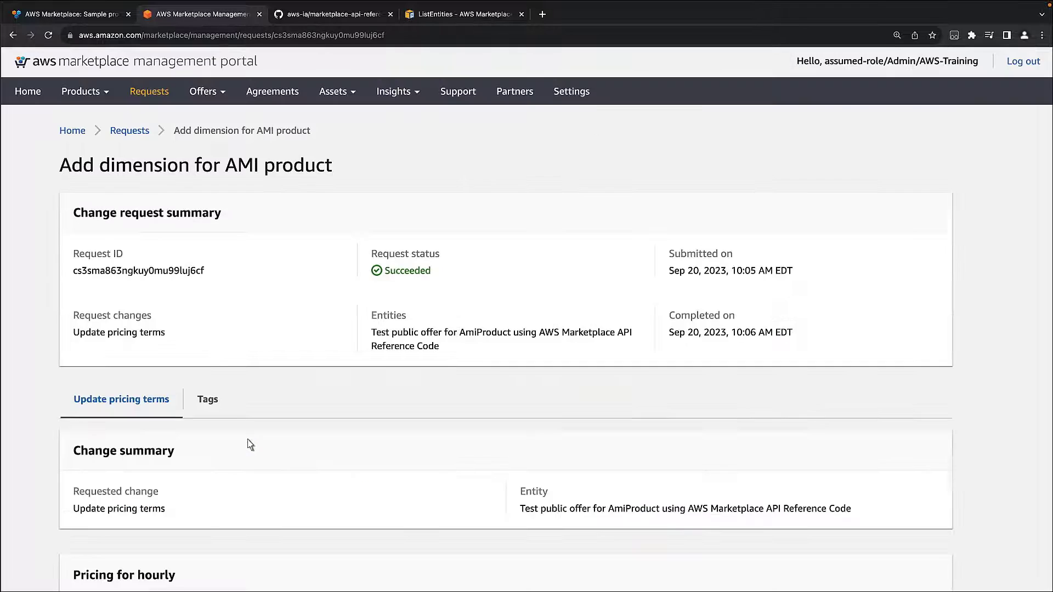
{"action": "scroll", "coordinate": [927, 528], "scroll_direction": "down", "scroll_amount": 3}
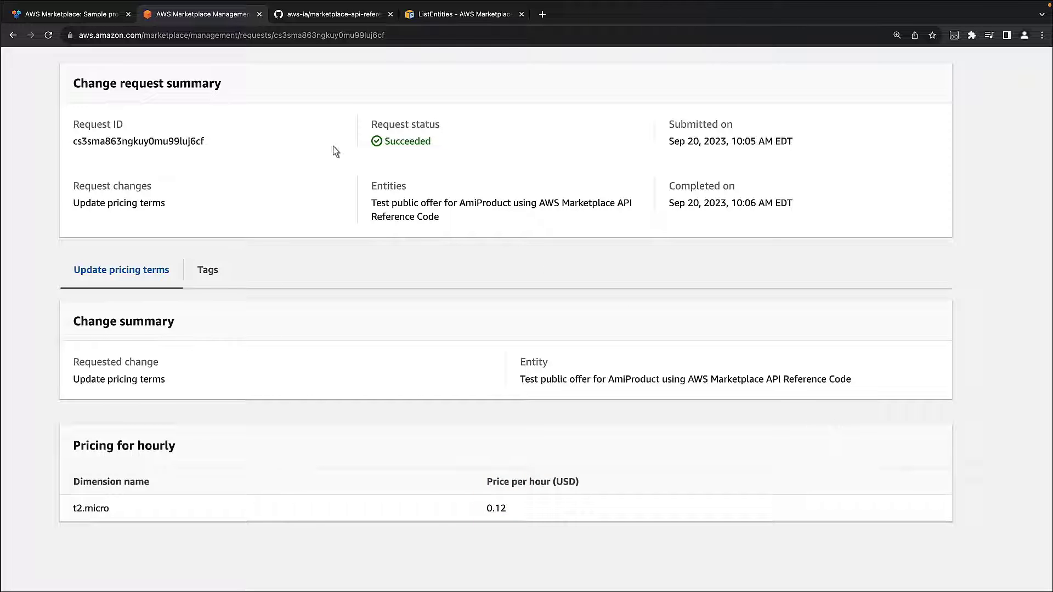
{"action": "left_click", "coordinate": [72, 14]}
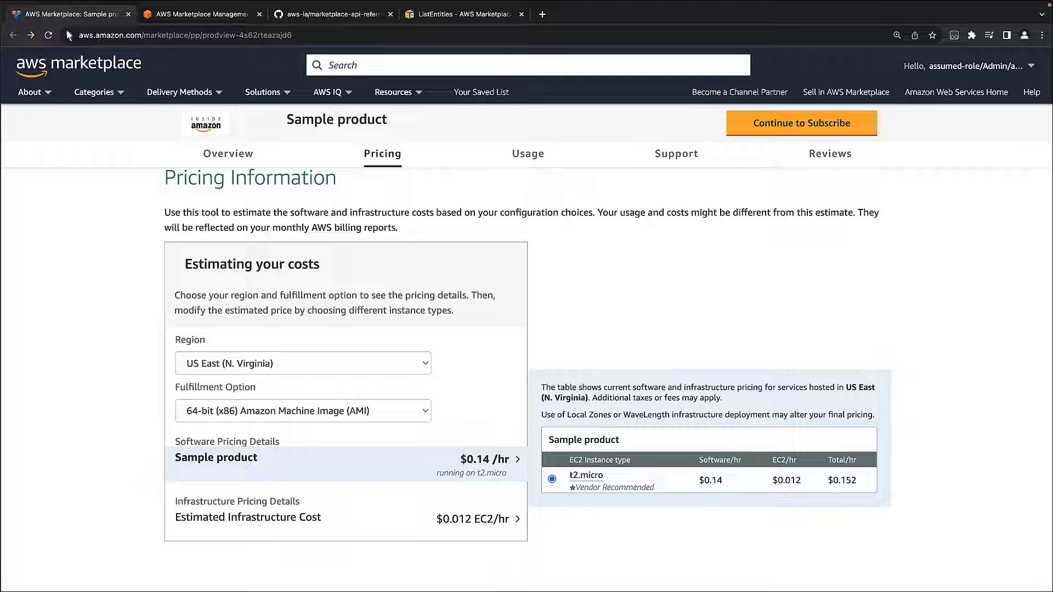
- Reload the Sample product pricing page to show $0.12/hr on t2.micro ($0.132 total)
{"action": "left_click", "coordinate": [49, 34]}
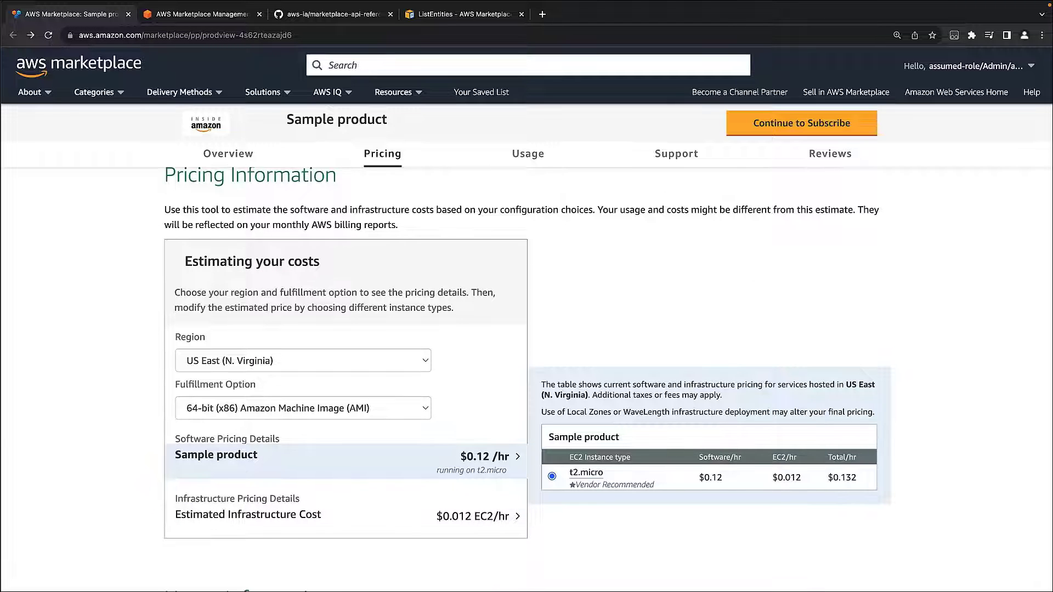